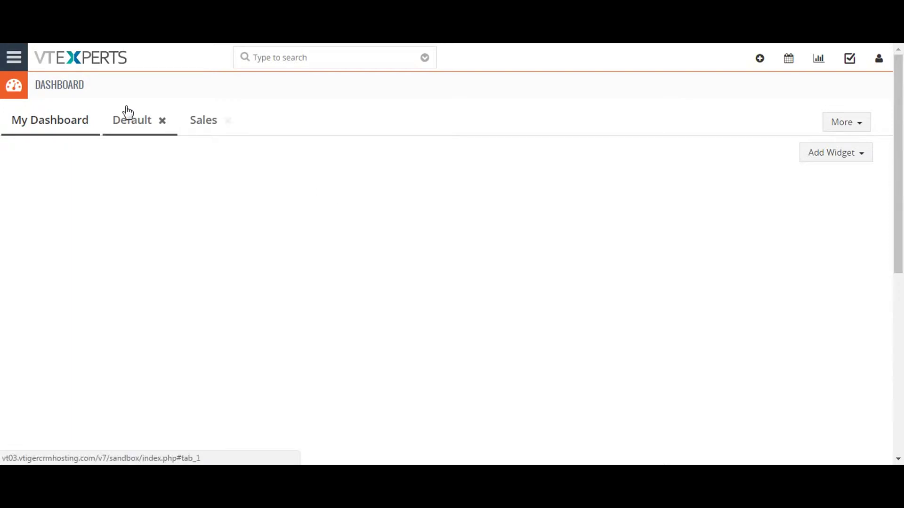
Open the Contacts module from the menu to list all twelve contact records
left_click(14, 59)
mouse_move(76, 112)
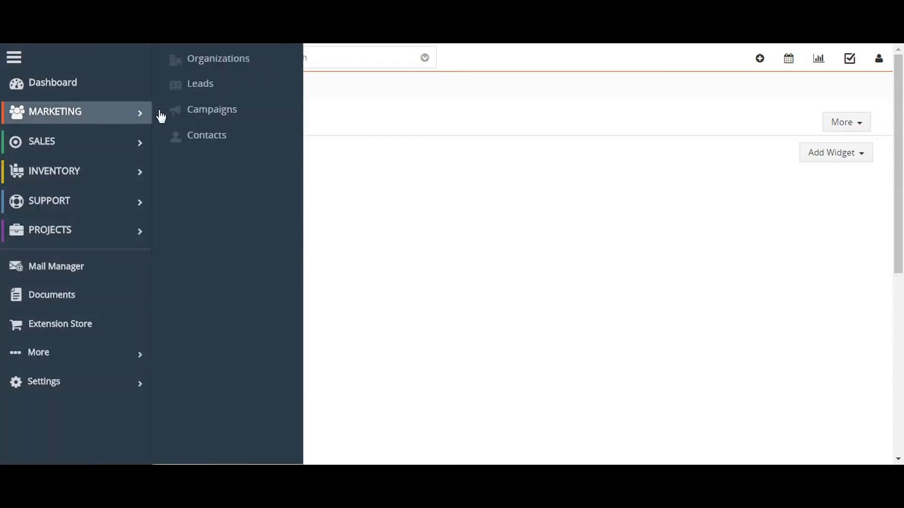
left_click(189, 139)
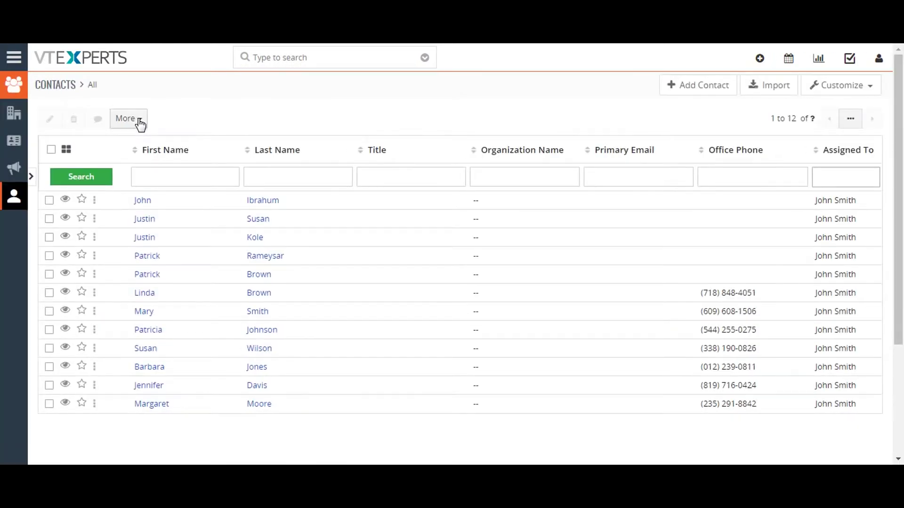
Open the Export Records page for contacts with all data selected
left_click(137, 122)
left_click(136, 161)
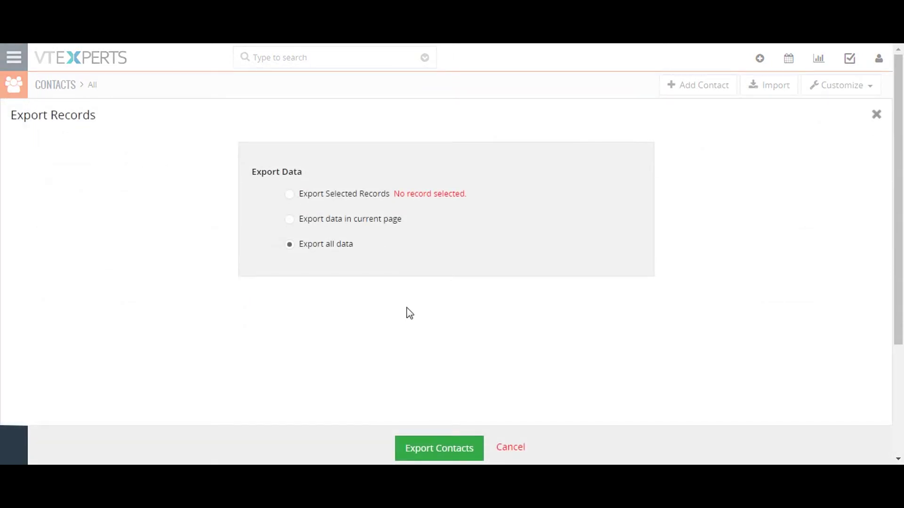
Export all contacts, downloading them as Contacts (1).csv
left_click(438, 449)
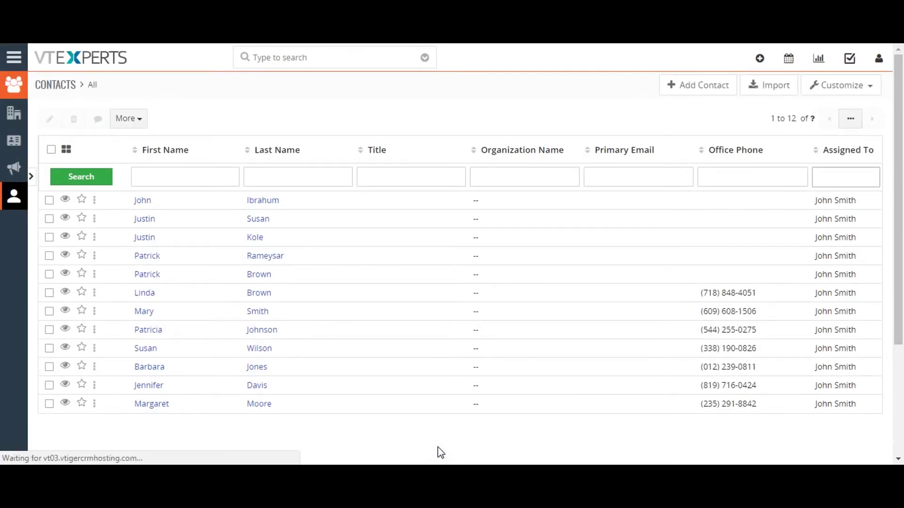